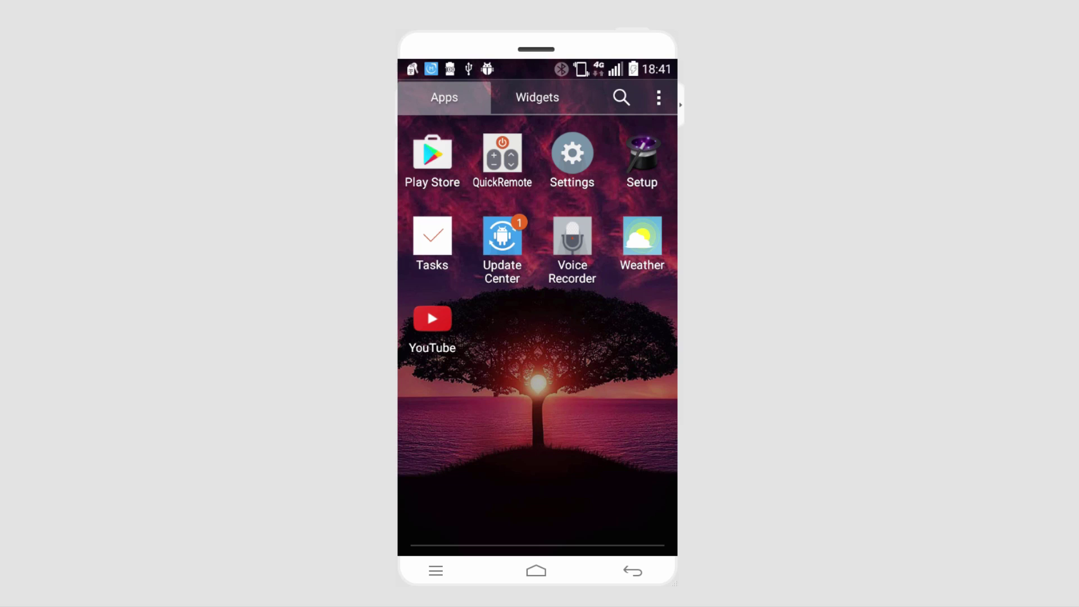
Step: Check that the lock screen uses a pattern lock, then return to the Display settings list
click(572, 156)
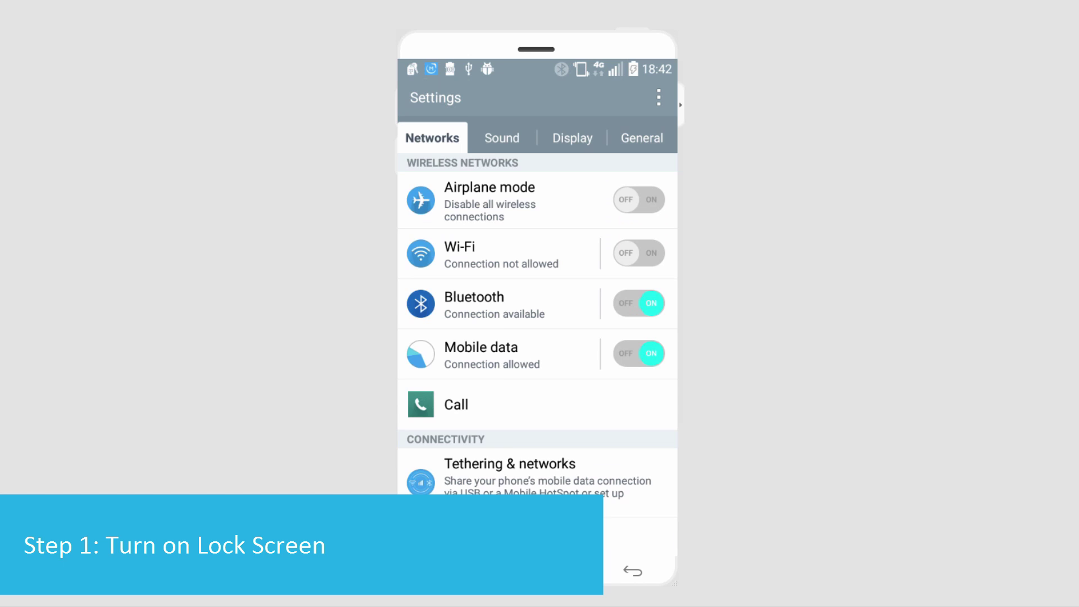
click(573, 138)
click(482, 247)
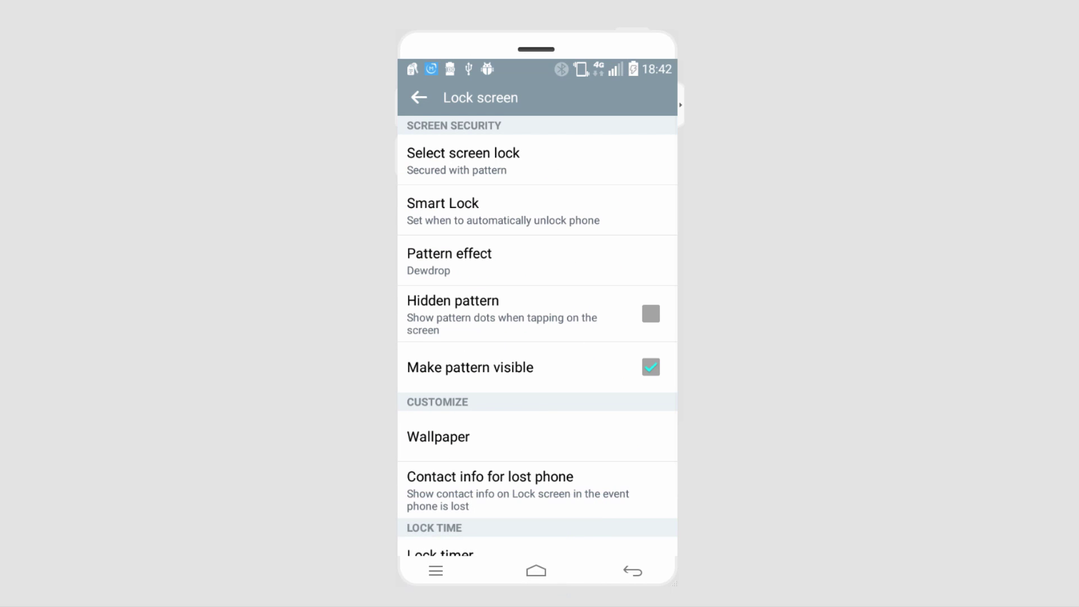
scroll(538, 337, down, 2)
scroll(538, 338, up, 2)
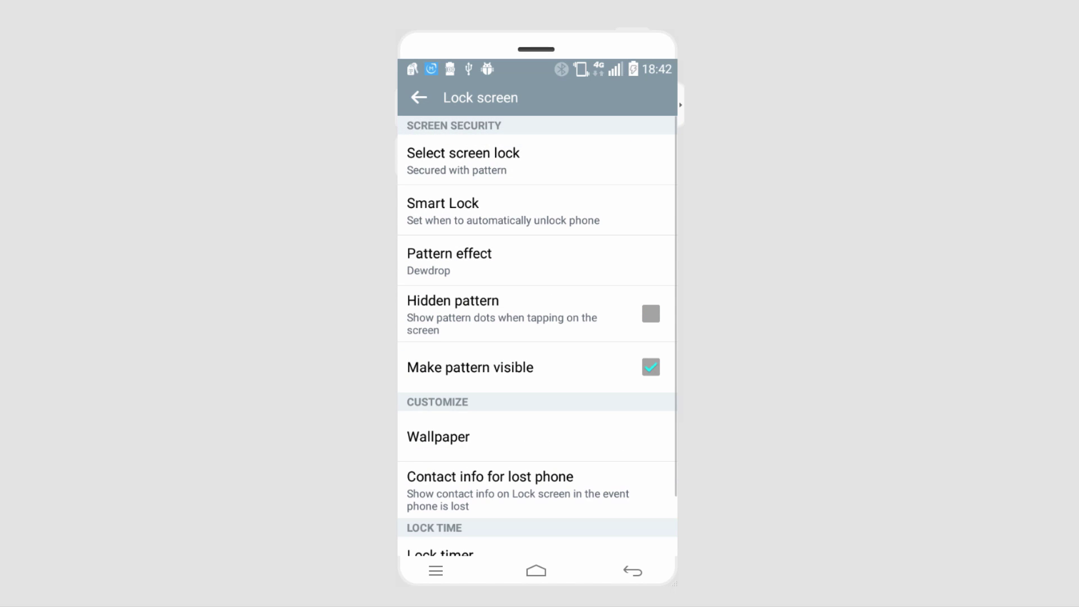
click(419, 98)
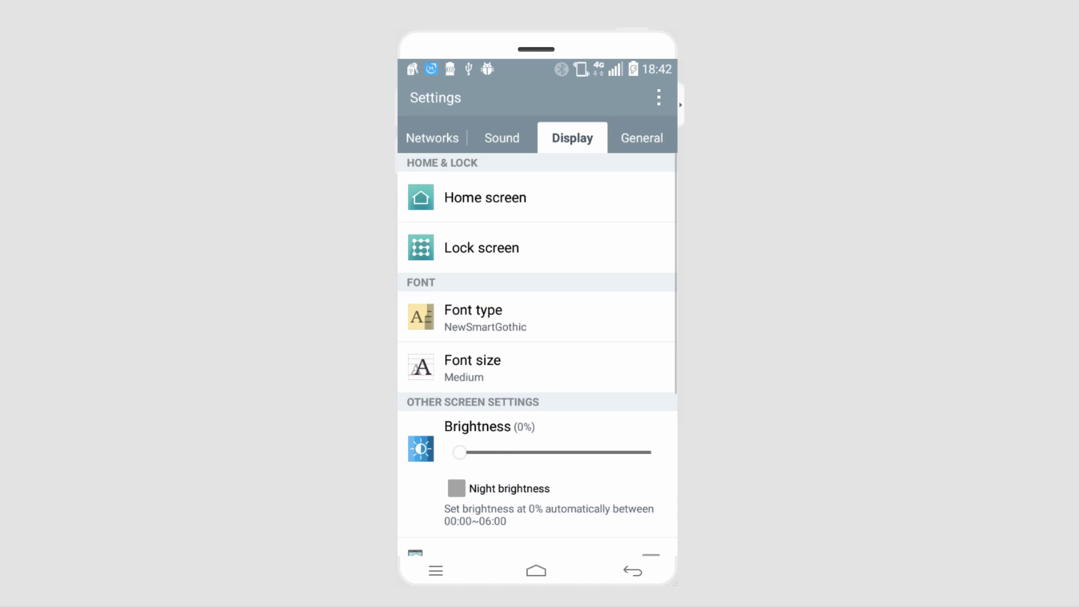
Step: Go to General and open the Security page under Privacy
click(642, 138)
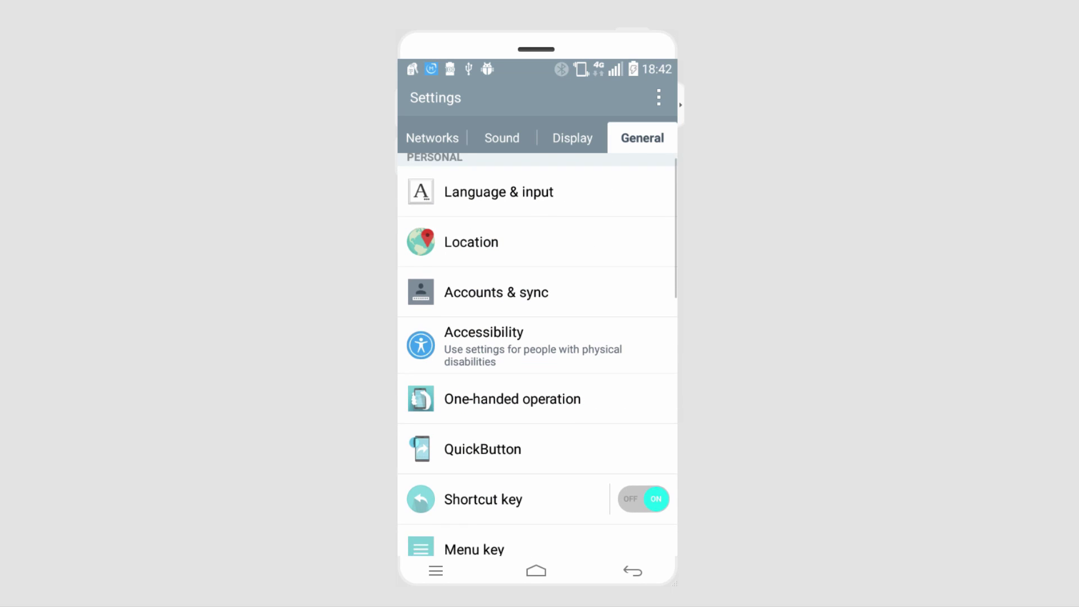
scroll(539, 354, down, 3)
click(470, 379)
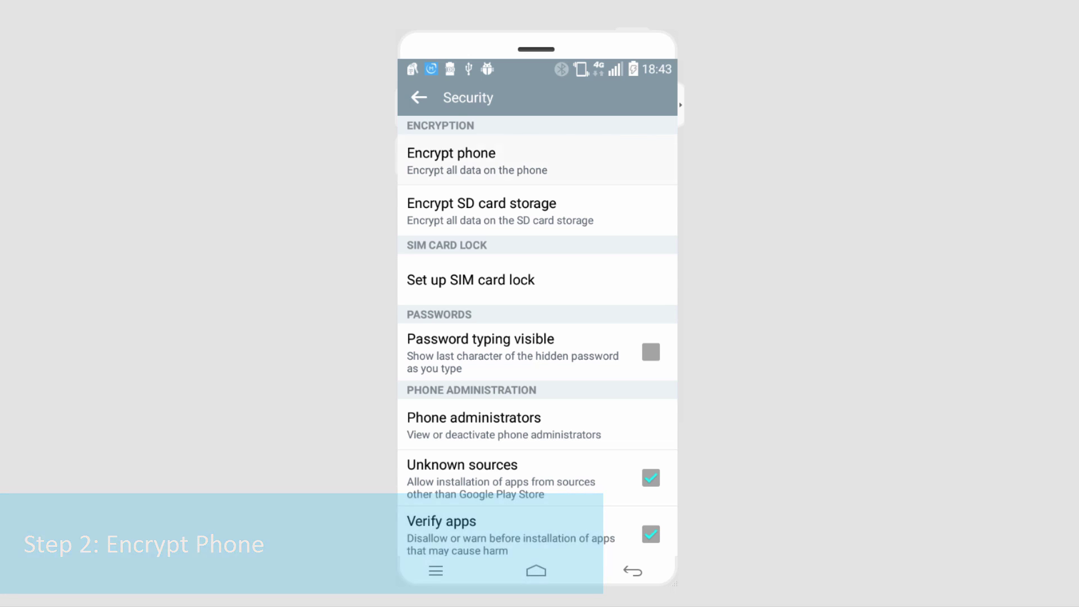
Step: Select Encrypt phone on the Security page
click(451, 156)
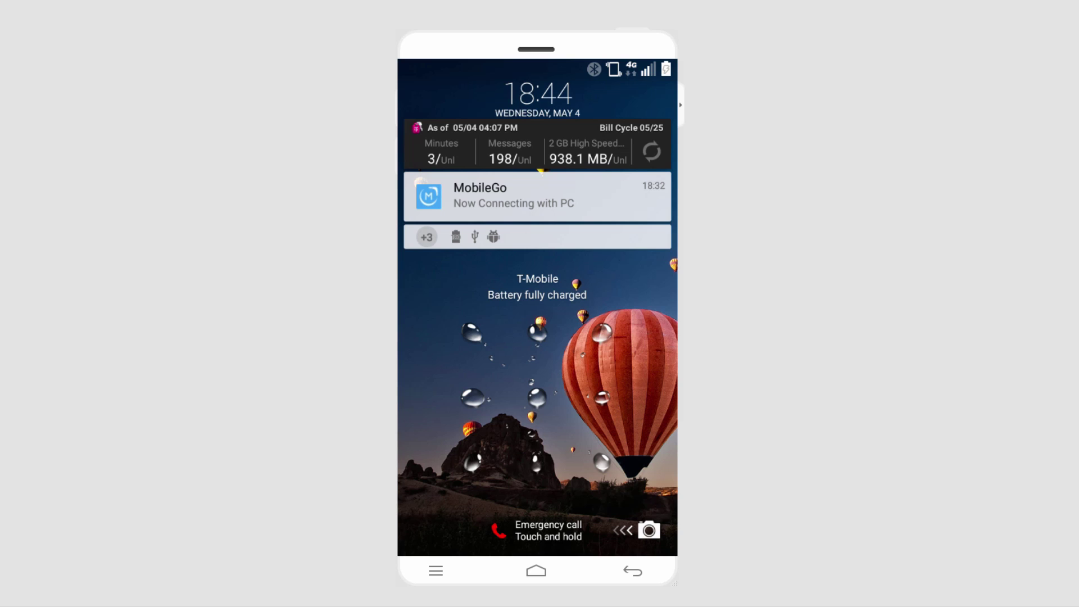
Step: Unlock the phone by drawing the pattern on the lock screen
mouse_move(468, 334)
mouse_down()
mouse_move(602, 335)
mouse_move(497, 426)
mouse_move(471, 466)
mouse_move(553, 483)
mouse_move(607, 468)
mouse_move(607, 346)
mouse_up()
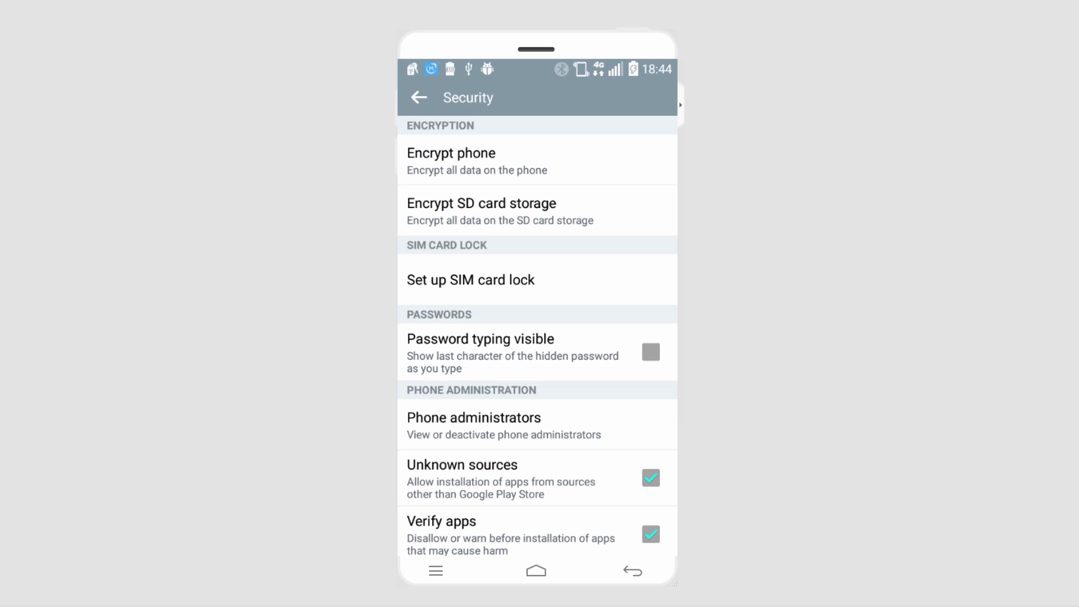